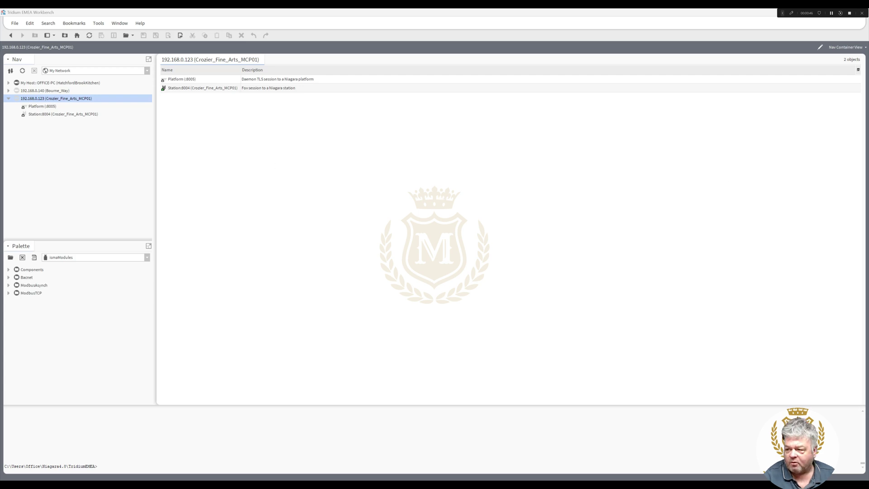
# Drag the Edge browser window, showing Google, in front of Niagara Workbench
pyautogui.moveTo(867, 122); pyautogui.dragTo(404, 89)
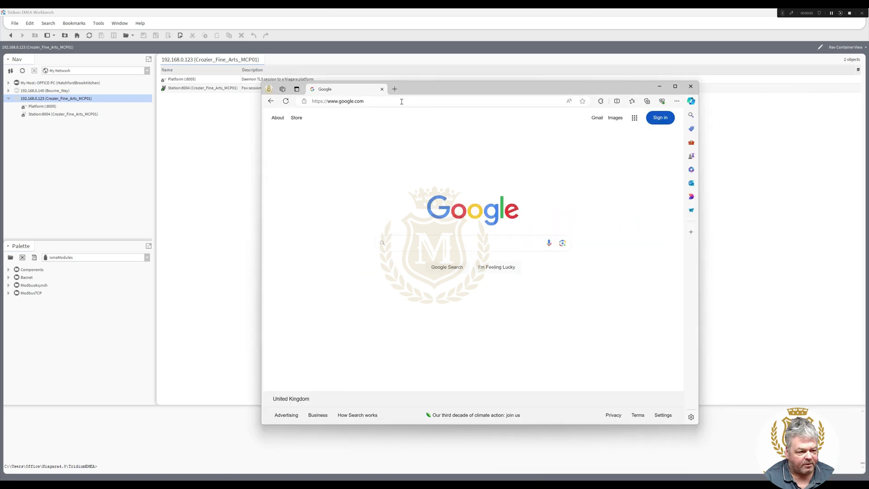
# Search Google for 'yabe'
pyautogui.click(401, 243)
pyautogui.write('yabe')
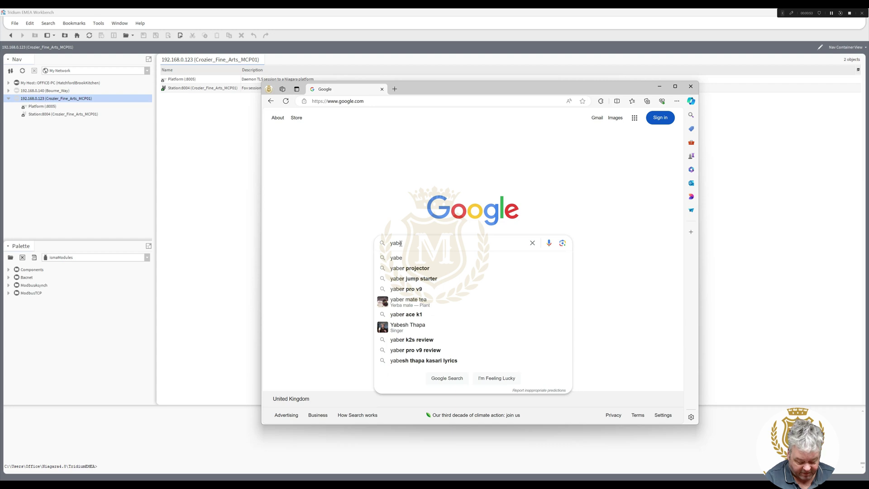
pyautogui.press('Return')
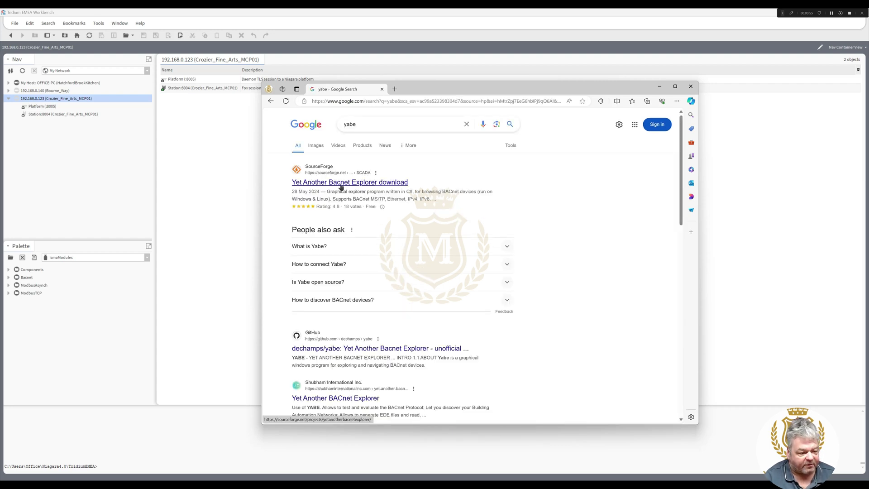
# On SourceForge's Yet Another Bacnet Explorer page, accept cookies and download SetupYabe_v1.3.2.exe
pyautogui.click(341, 183)
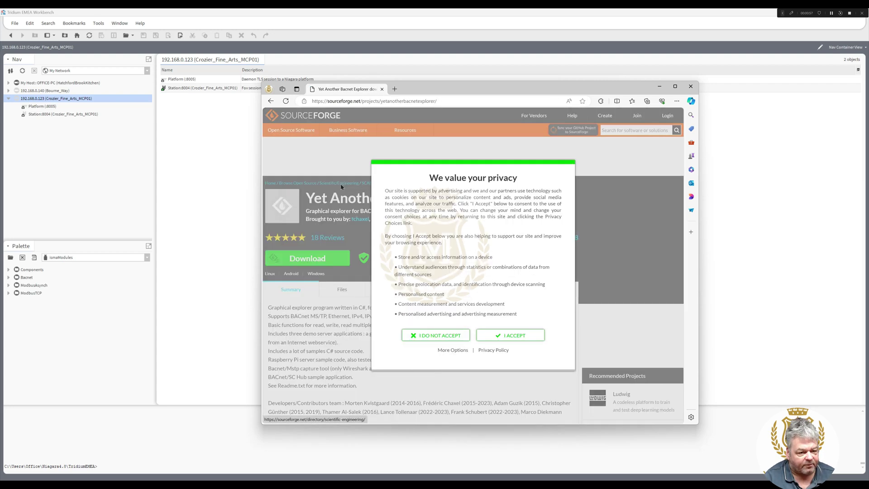
pyautogui.click(506, 336)
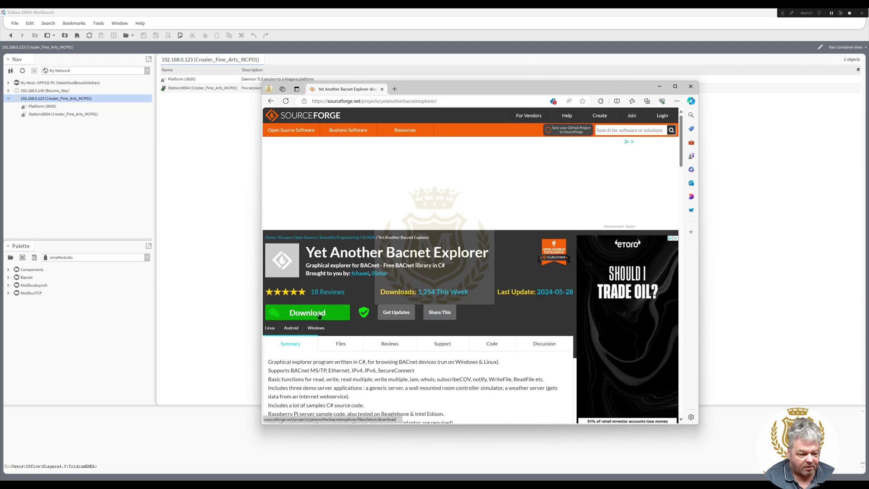
pyautogui.click(318, 314)
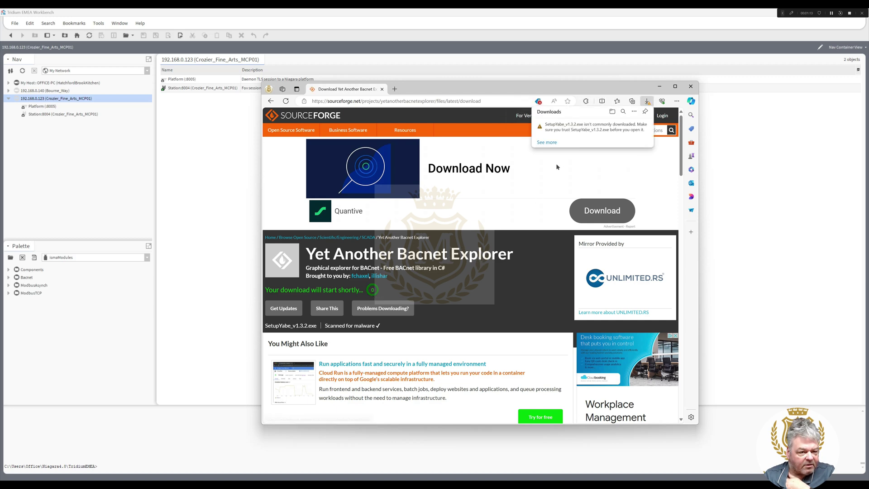
# Expand Edge's full Downloads list
pyautogui.moveTo(570, 133)
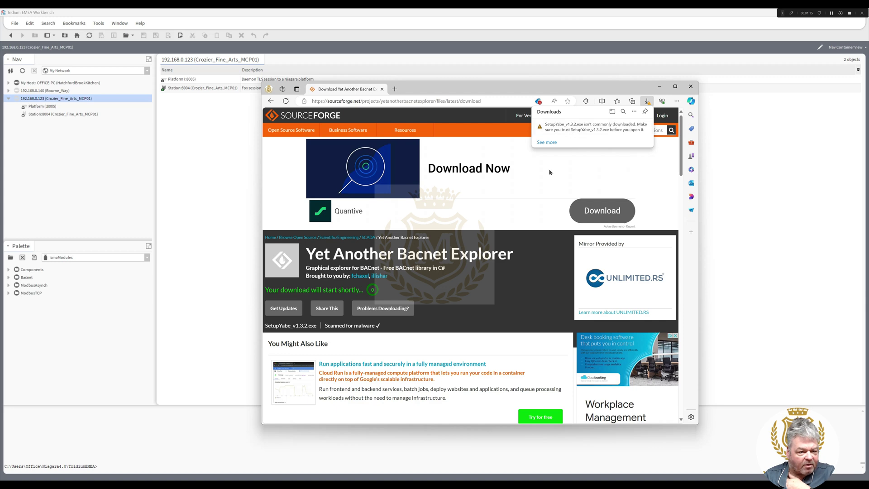
pyautogui.click(548, 143)
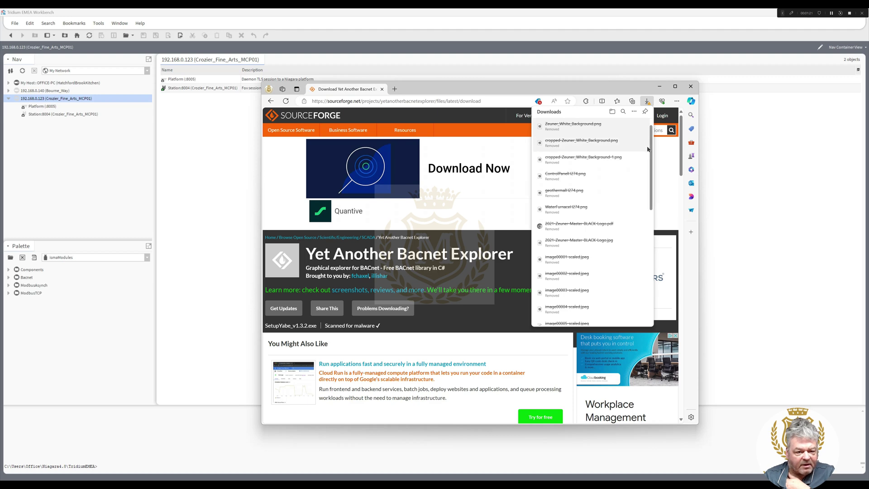
pyautogui.scroll(-3, 653, 227)
pyautogui.scroll(5, 652, 217)
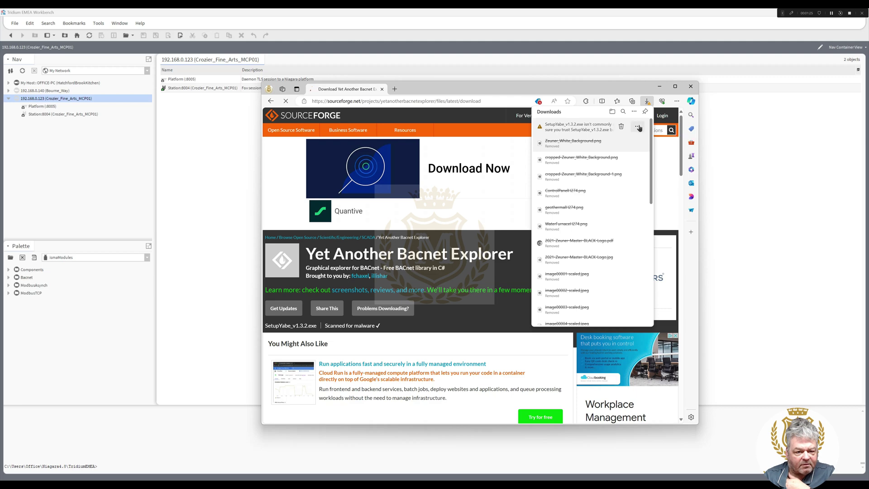
# Keep SetupYabe_v1.3.2.exe anyway despite the safety warning and open it
pyautogui.click(637, 126)
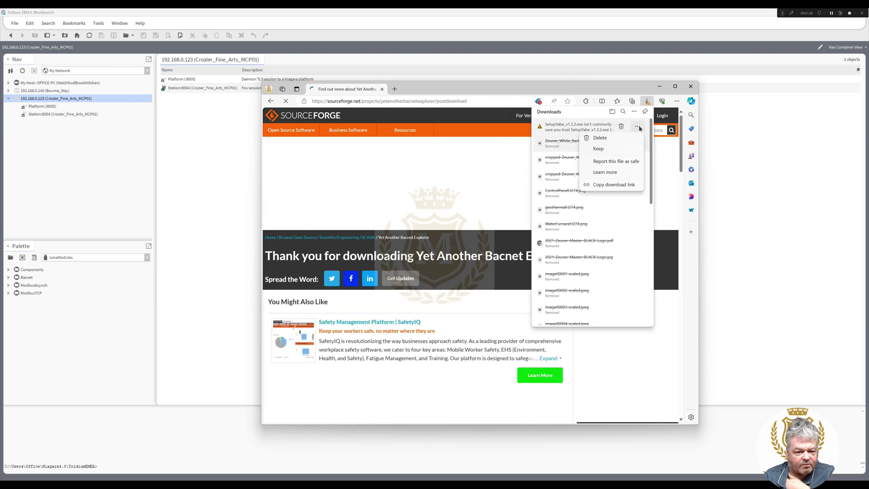
pyautogui.click(602, 148)
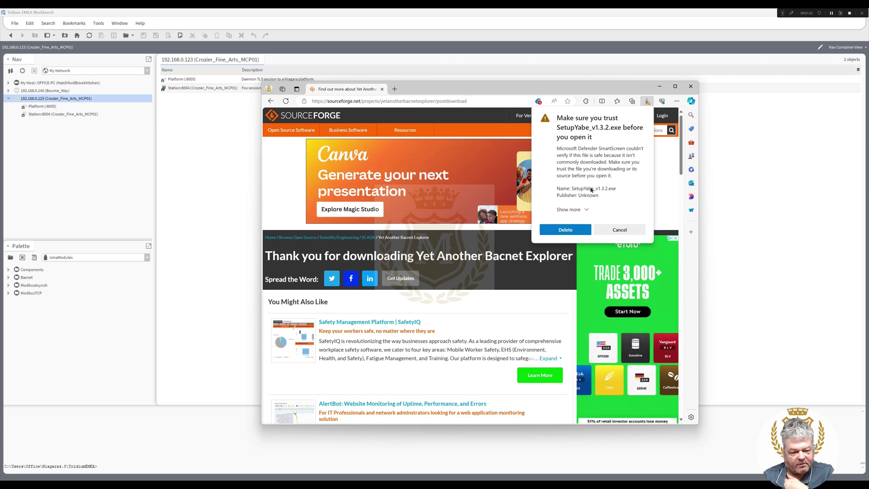
pyautogui.click(586, 210)
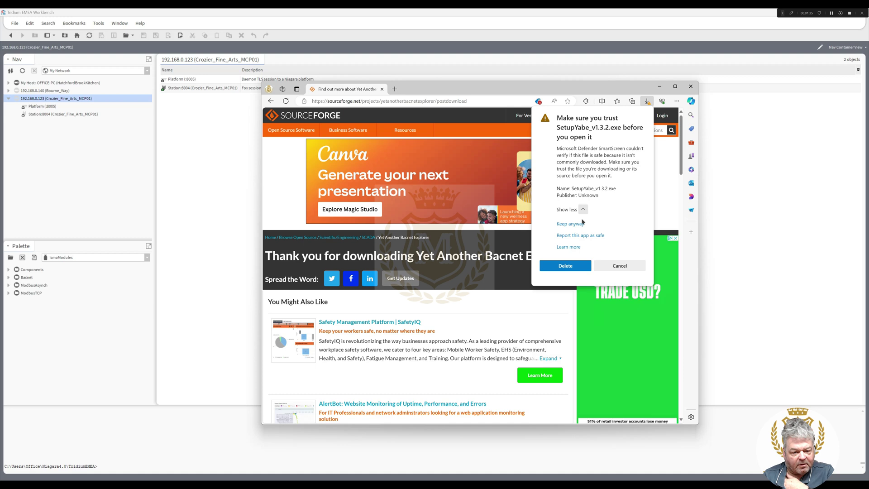
pyautogui.click(572, 224)
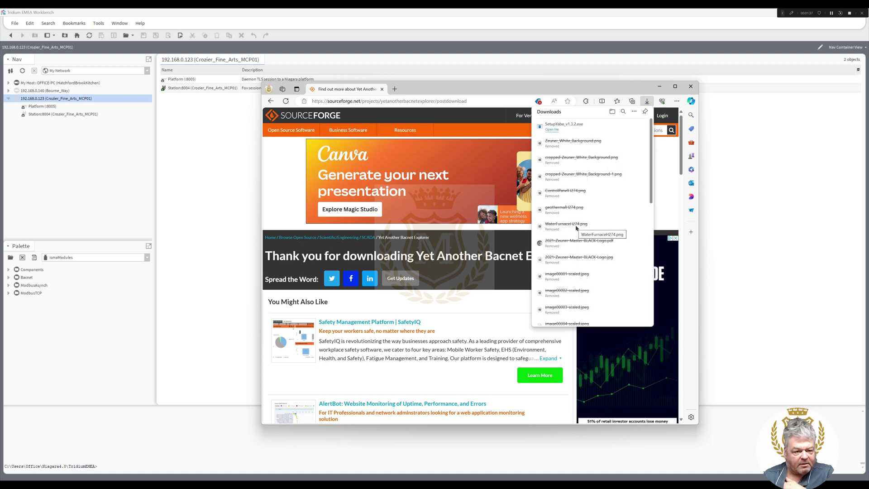
pyautogui.click(551, 130)
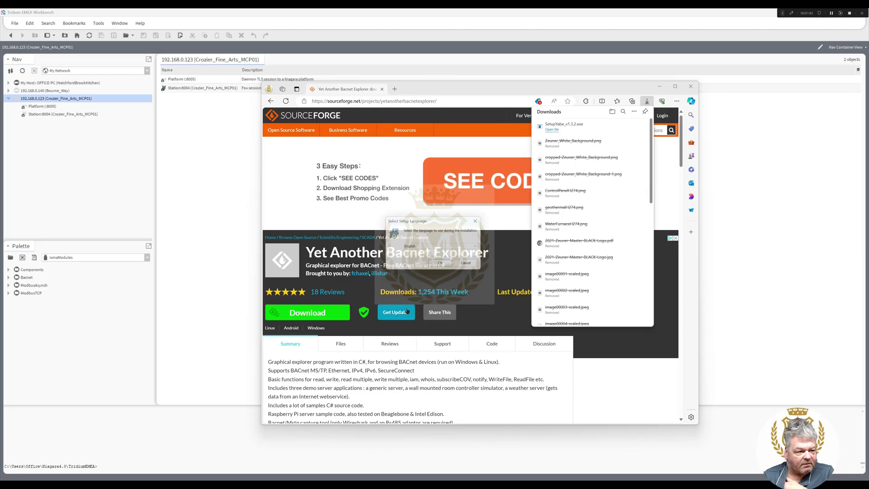
# Install Yabe 1.3.2 in English with the license accepted, launching it at Finish
pyautogui.click(447, 266)
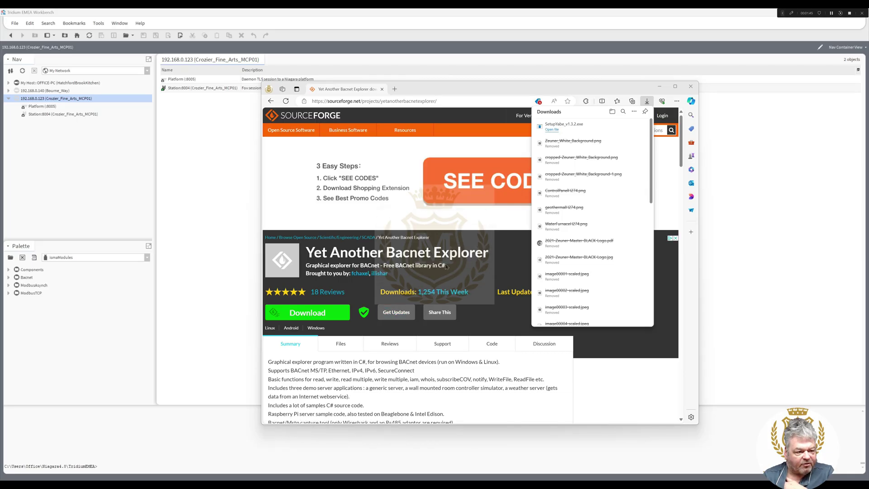
pyautogui.click(366, 280)
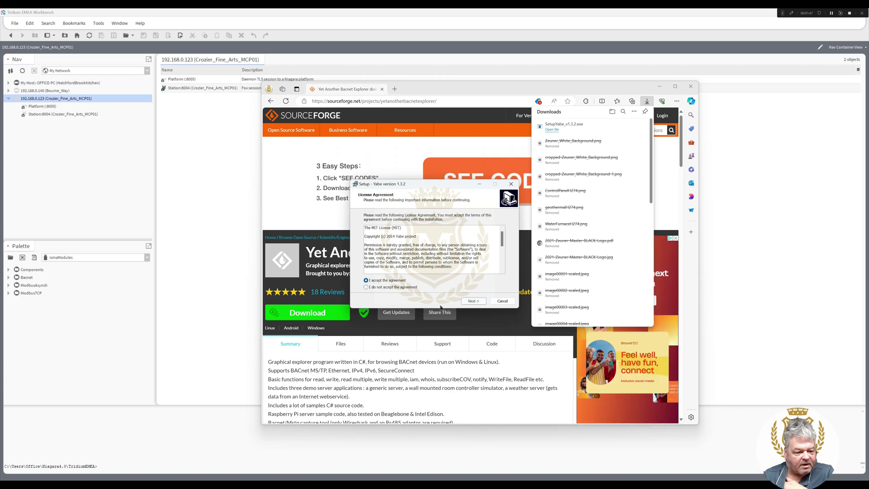
pyautogui.click(472, 301)
pyautogui.click(472, 302)
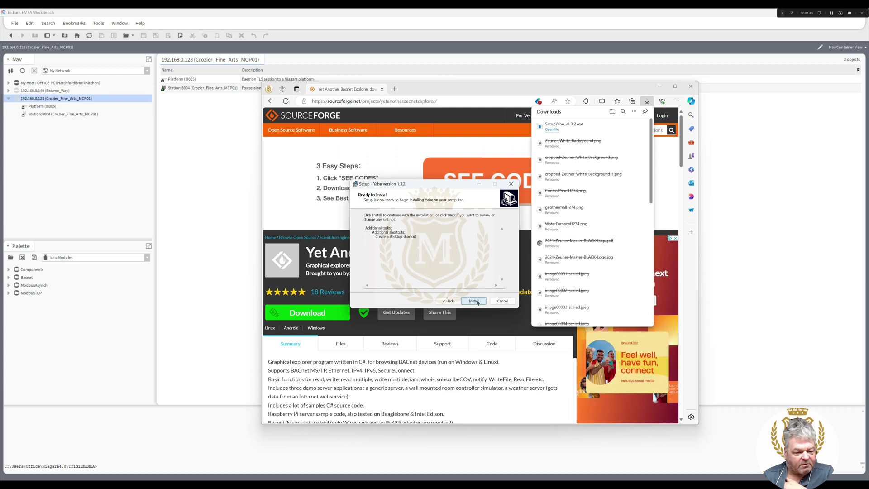
pyautogui.click(474, 301)
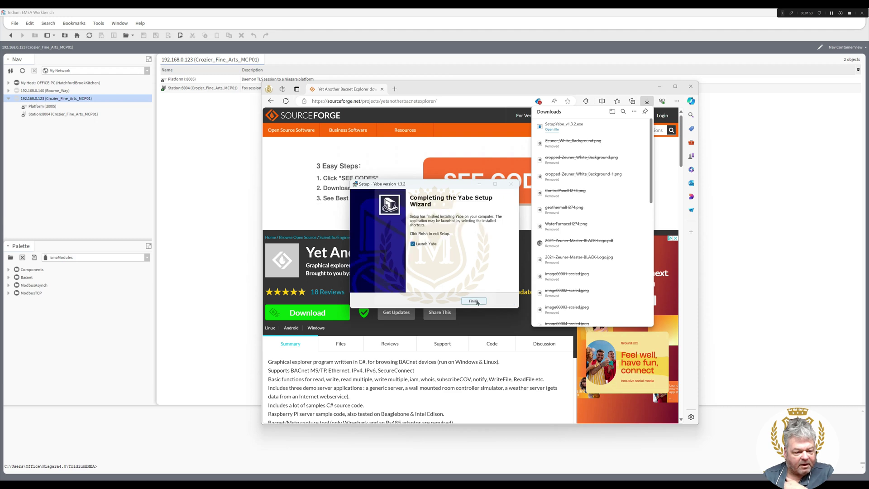
pyautogui.click(477, 302)
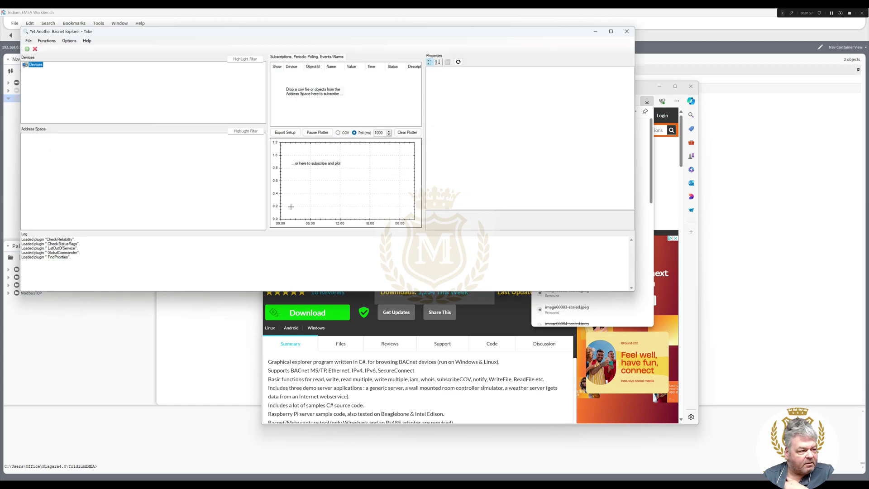
# Start a BACnet/IP over UDP channel on local endpoint 192.168.0.200 to find devices
pyautogui.click(27, 50)
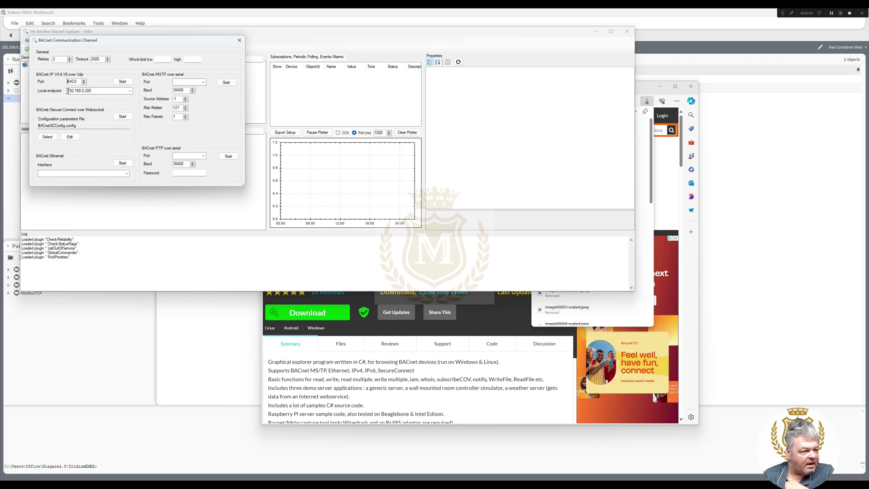
pyautogui.moveTo(98, 90); pyautogui.dragTo(74, 88)
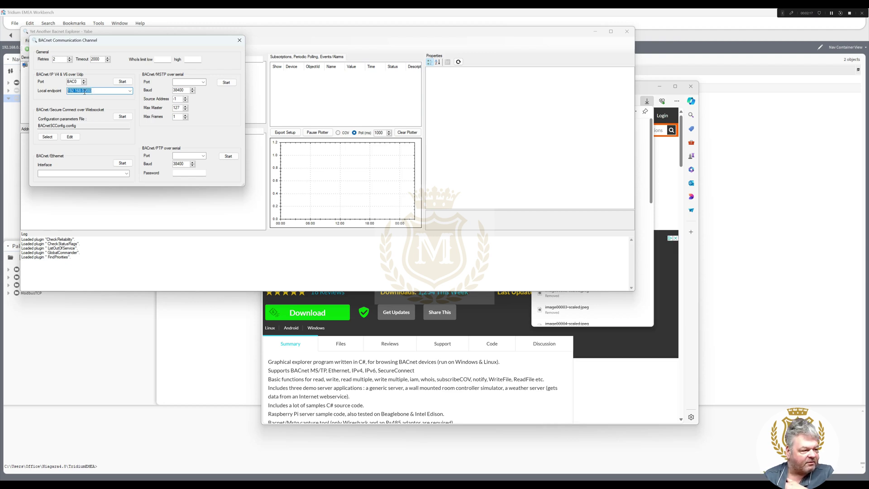
pyautogui.click(122, 82)
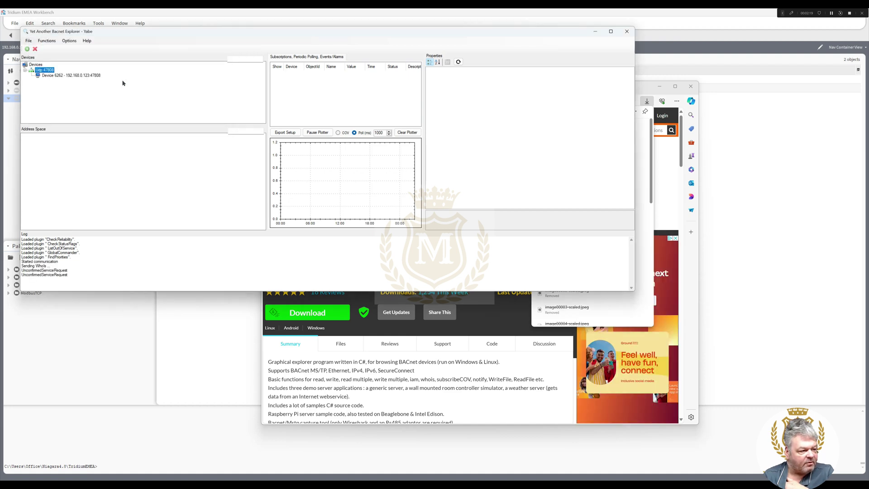
# Read Device 6262's object list, then exit Yabe via File > Exit
pyautogui.click(77, 76)
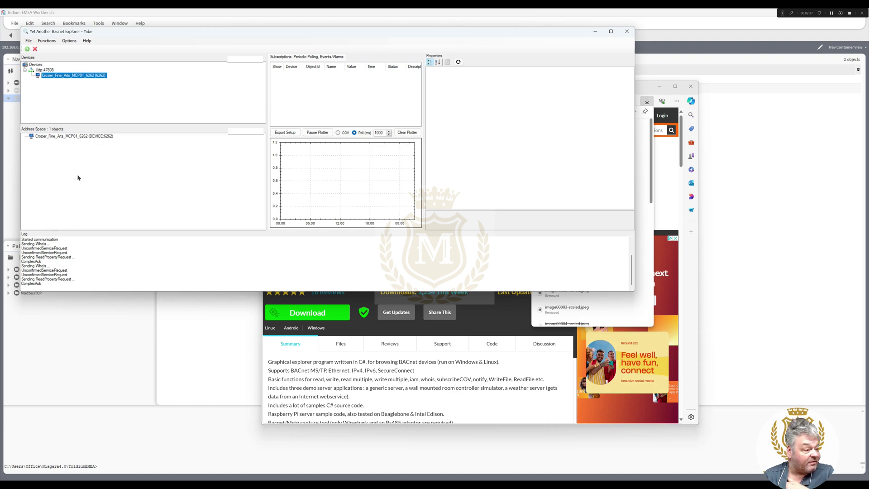
pyautogui.click(29, 40)
pyautogui.click(45, 58)
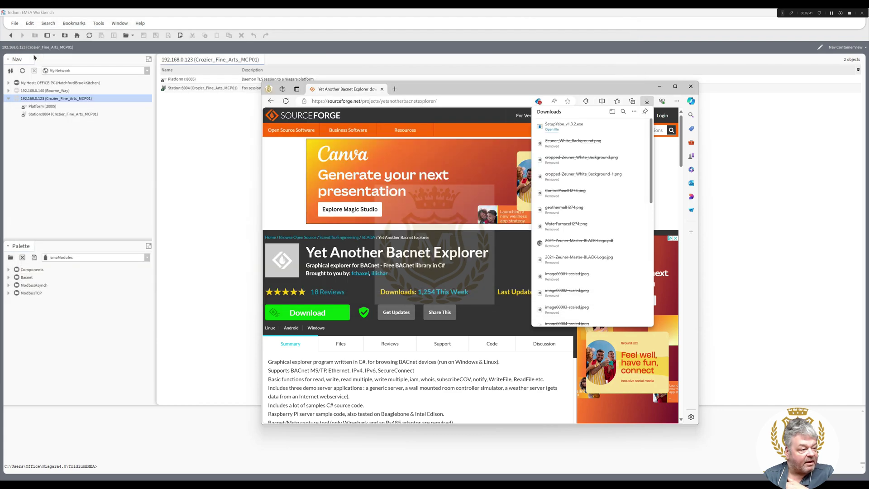
# Close Edge and log into Station:8004 in Niagara Workbench
pyautogui.click(691, 87)
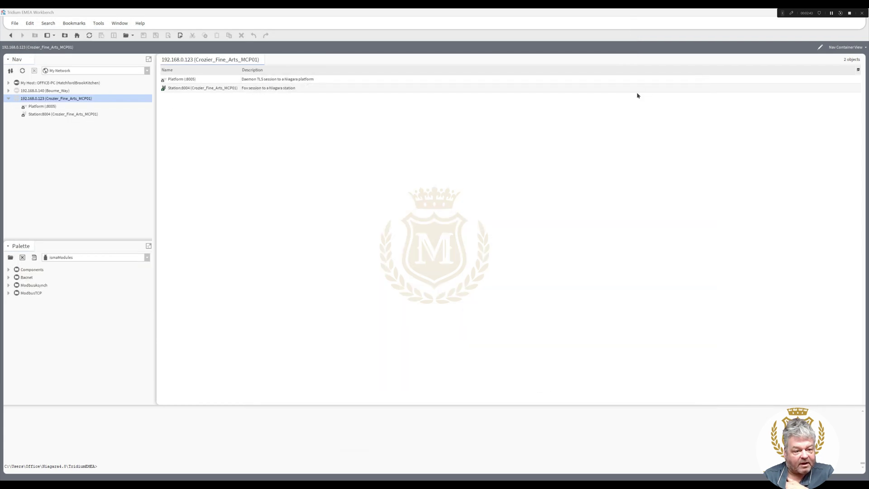
pyautogui.doubleClick(39, 116)
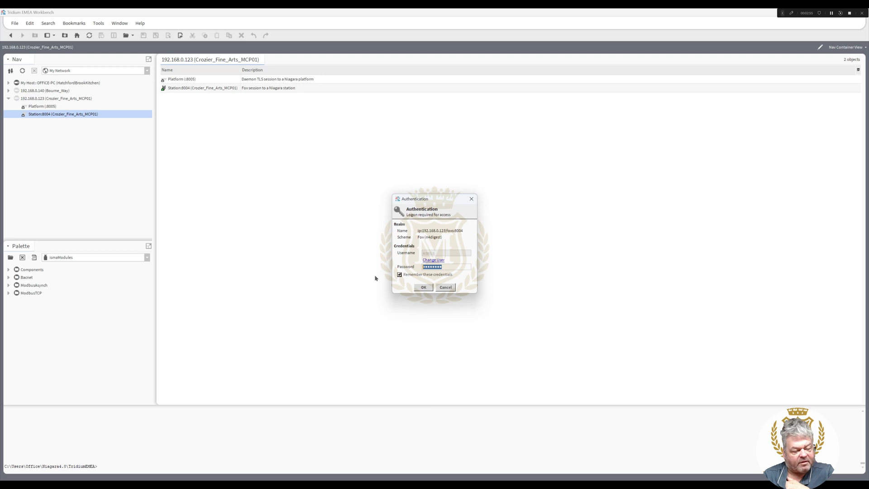
pyautogui.click(424, 287)
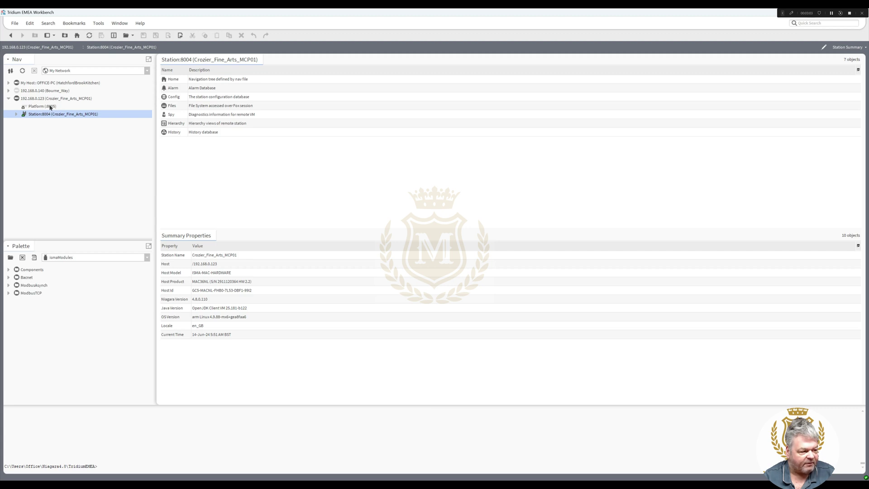
# Expand Station > Config > Drivers and select the Bacnet network
pyautogui.click(16, 114)
pyautogui.click(25, 138)
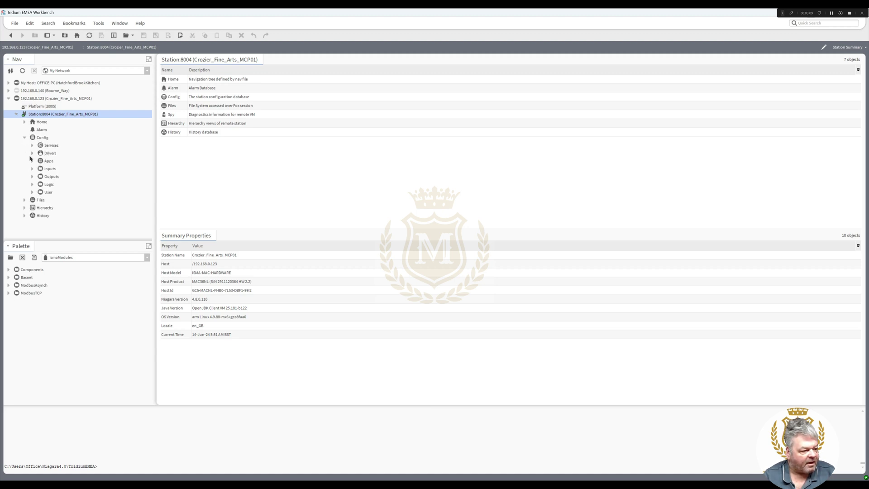
pyautogui.click(32, 153)
pyautogui.click(55, 184)
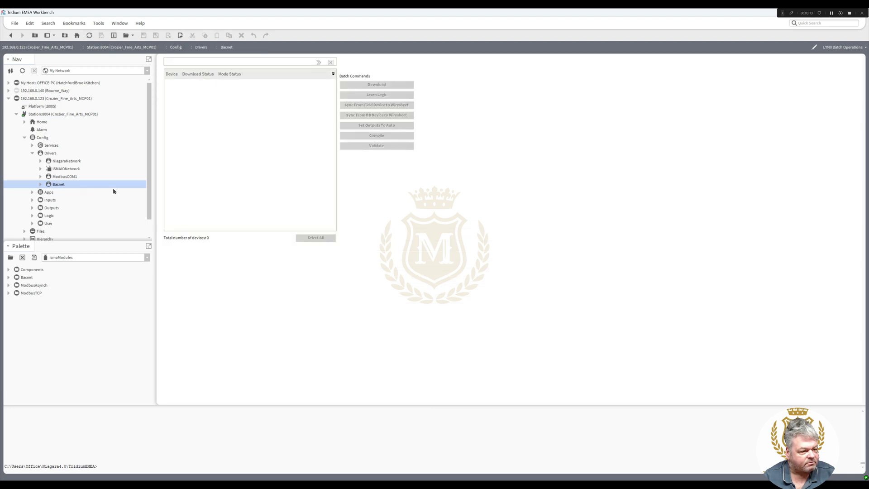
# Switch the Bacnet view to Bacnet Link Manager, then to AX Bacnet Device Manager
pyautogui.click(847, 48)
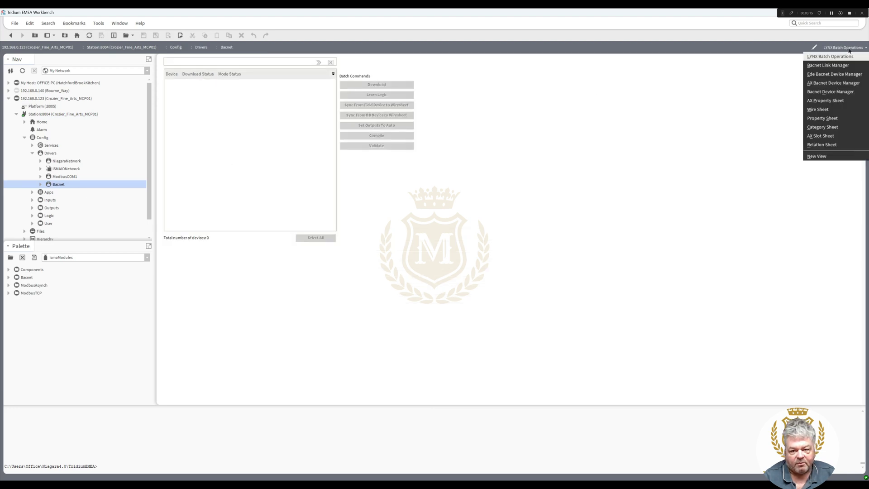
pyautogui.click(844, 66)
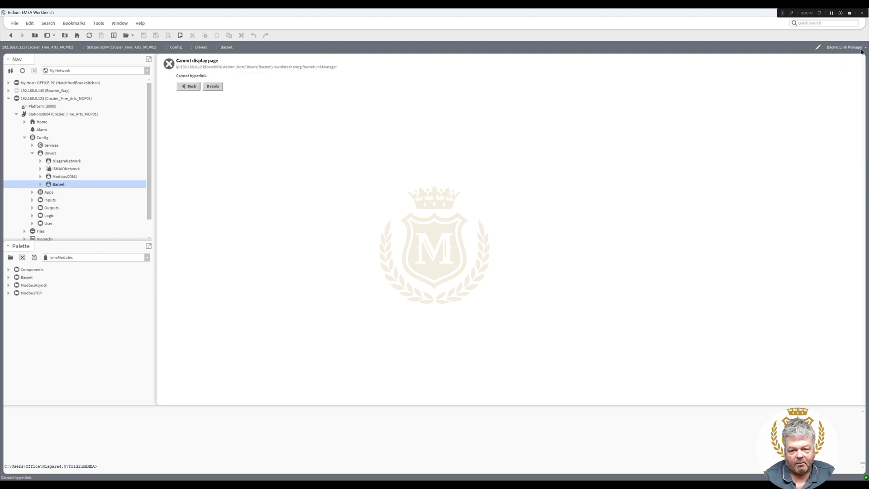
pyautogui.click(860, 50)
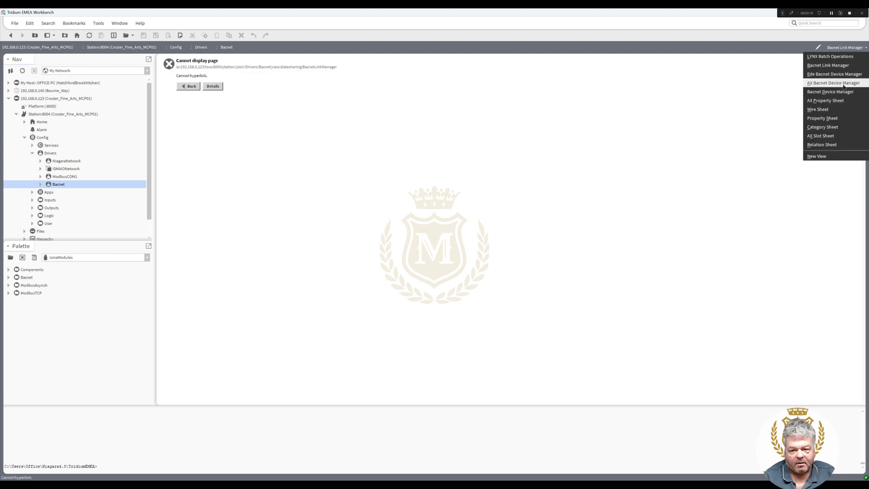
pyautogui.click(843, 83)
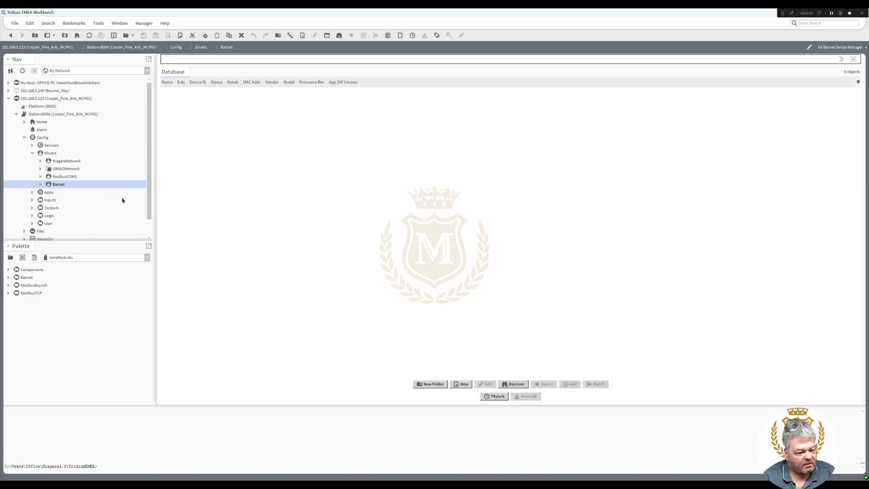
# Run a Bacnet device discovery using the default discovery settings
pyautogui.click(514, 385)
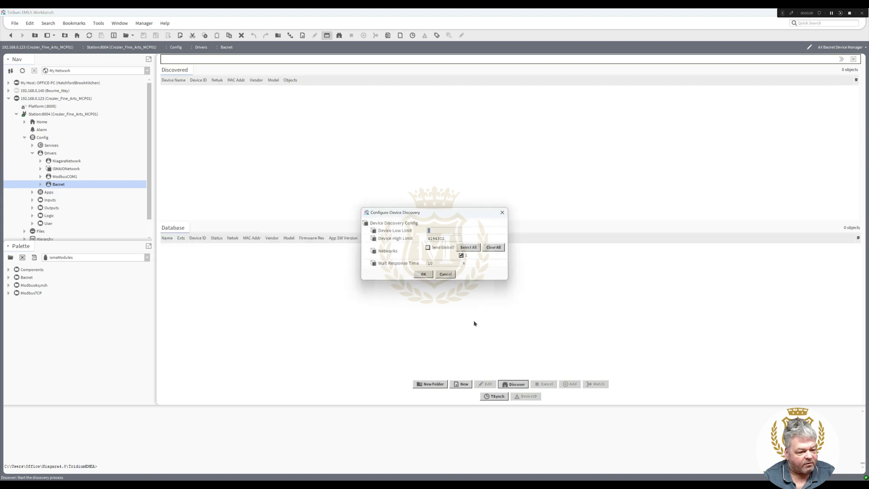
pyautogui.click(423, 275)
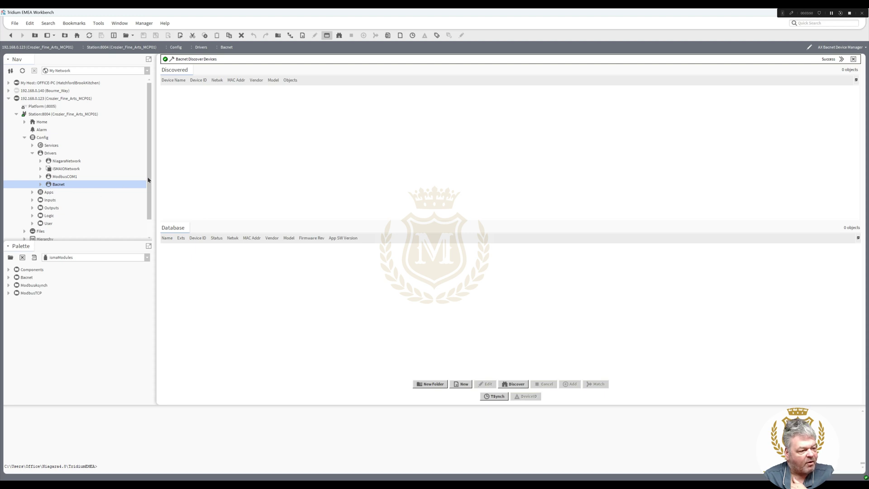
# Expand Bacnet > Local Device and open the Export Table
pyautogui.scroll(-1, 123, 186)
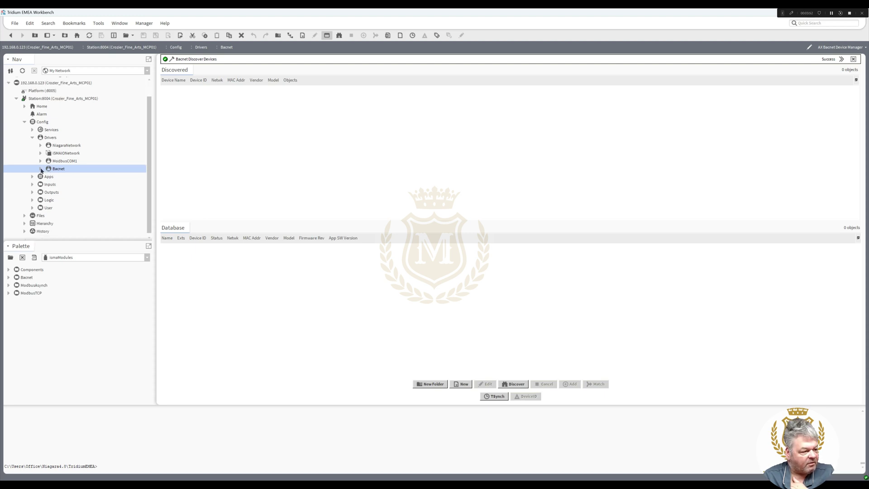
pyautogui.click(41, 170)
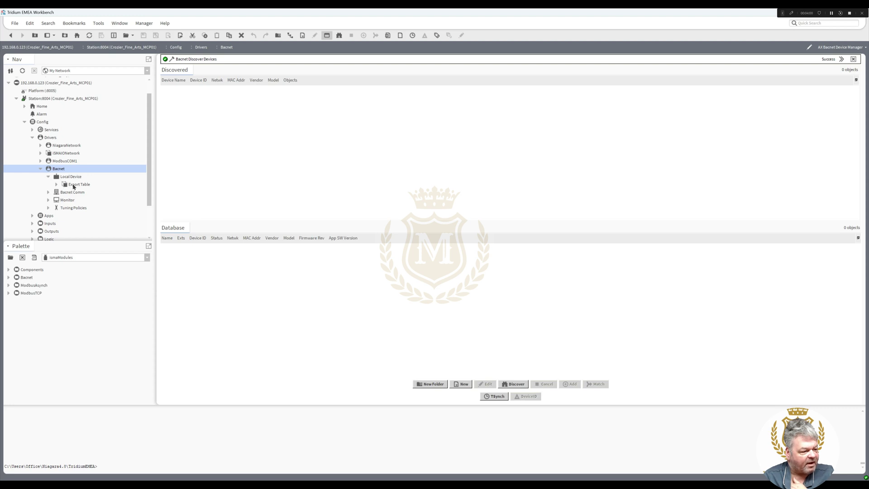
pyautogui.doubleClick(74, 187)
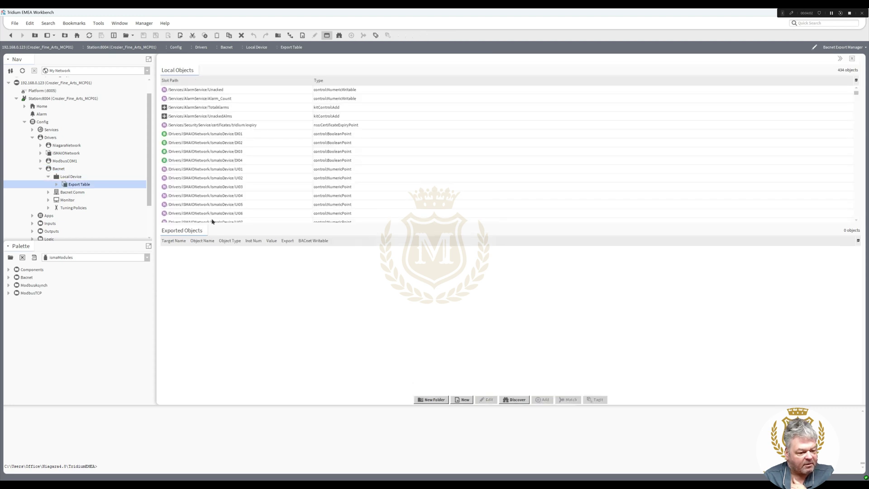
# Discover the station's 434 control points and drag UI02_CRAC_CO2_No1 into Exported Objects
pyautogui.click(526, 401)
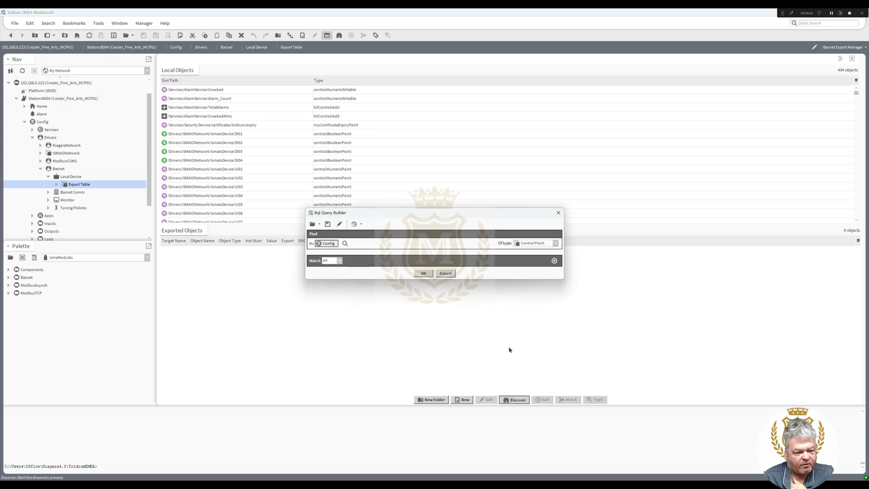
pyautogui.click(424, 272)
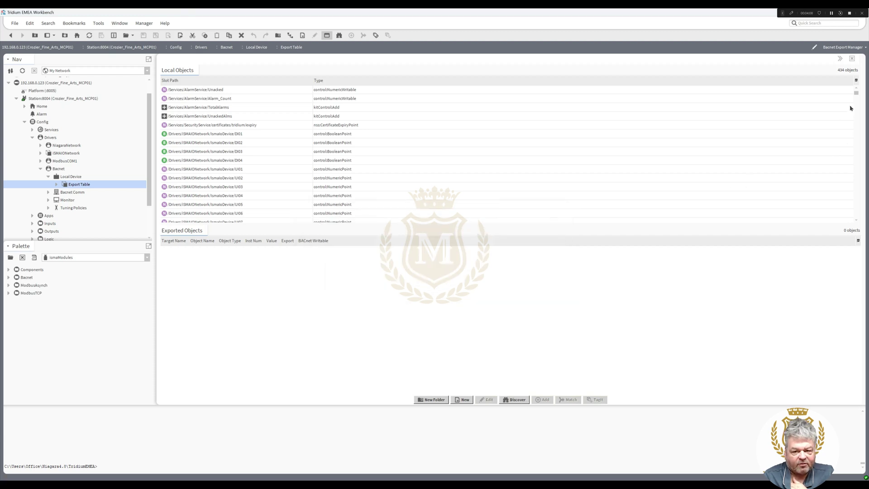
pyautogui.moveTo(856, 94); pyautogui.dragTo(864, 116)
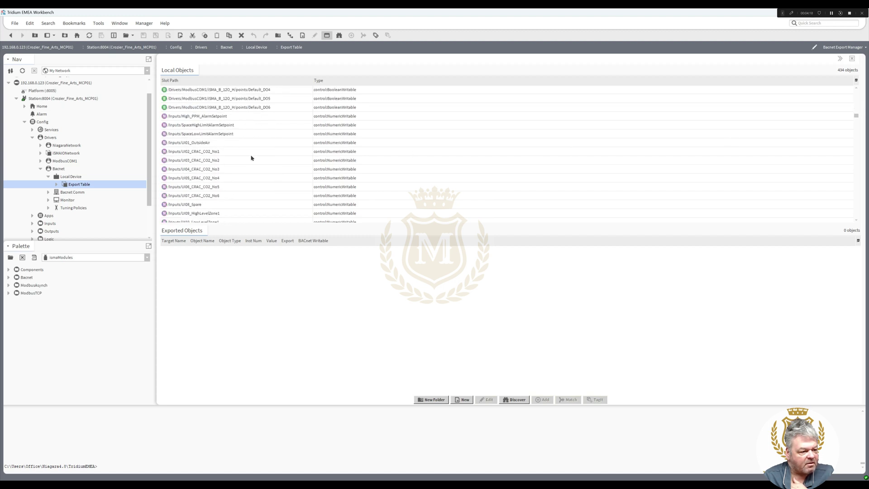
pyautogui.moveTo(201, 155); pyautogui.dragTo(270, 276)
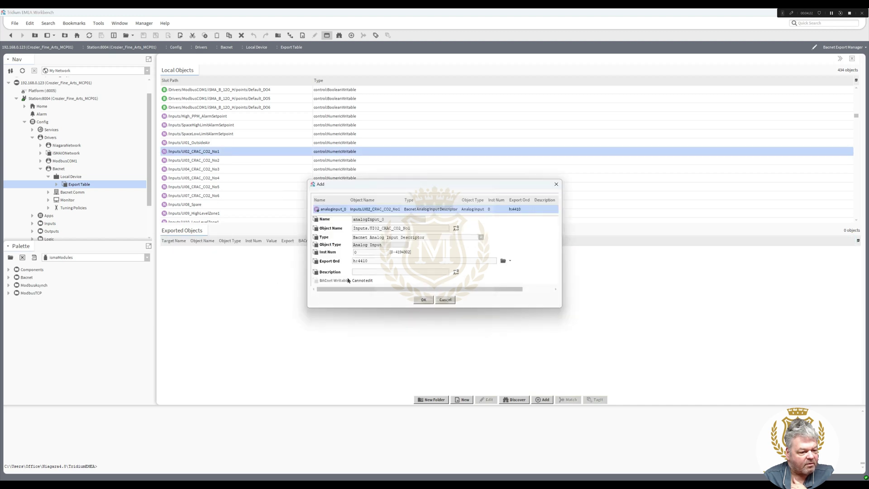
# Confirm UI02_CRAC_CO2_No1 as an analog input and export DI02_HighLimit_CRAC_No1 as a binary input
pyautogui.click(423, 300)
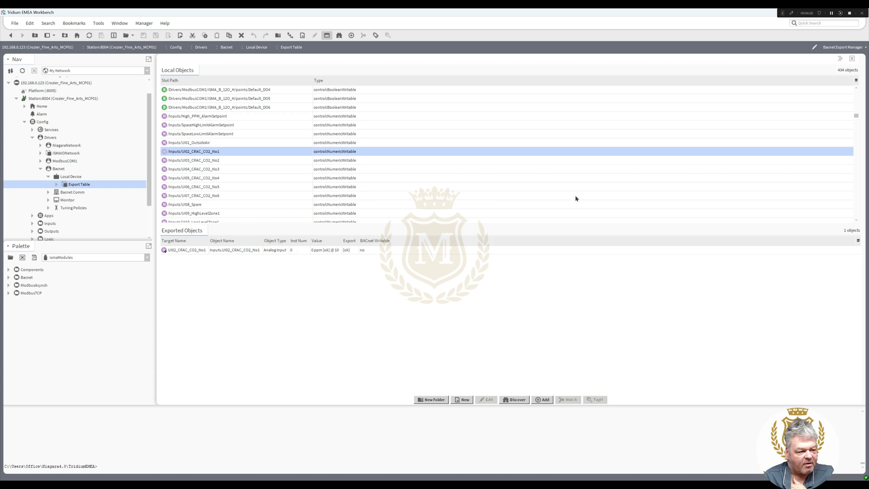
pyautogui.moveTo(856, 118); pyautogui.dragTo(856, 121)
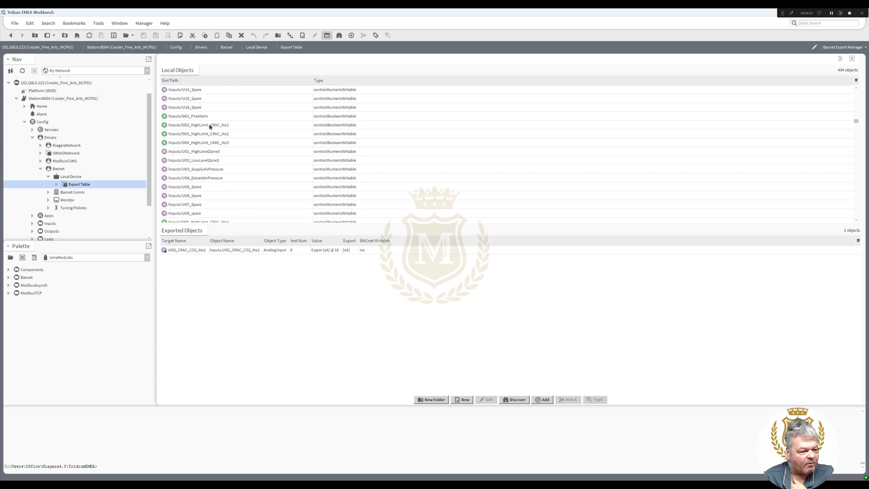
pyautogui.moveTo(210, 126); pyautogui.dragTo(272, 267)
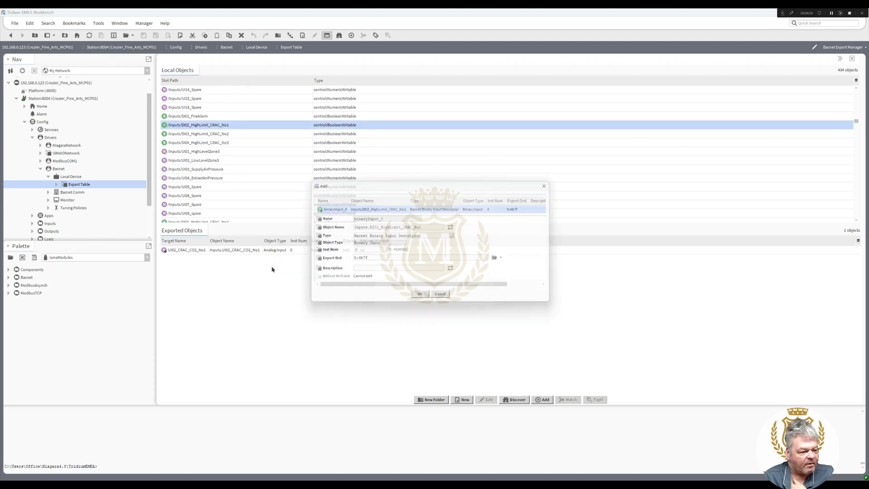
pyautogui.click(424, 299)
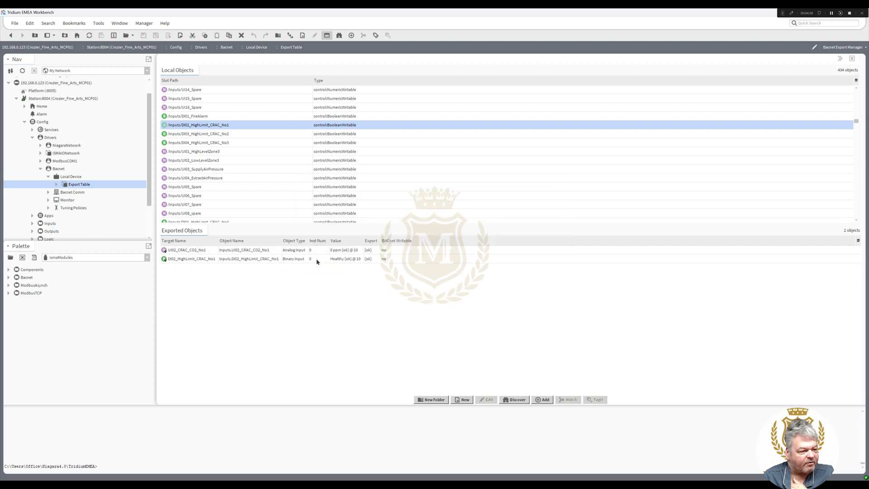
# Export DI03_HighLimit_CRAC_No2 and DI04_HighLimit_CRAC_No3 together as binary inputs
pyautogui.click(201, 134)
pyautogui.keyDown('shift'); pyautogui.click(201, 142); pyautogui.keyUp('shift')
pyautogui.moveTo(199, 136); pyautogui.dragTo(283, 283)
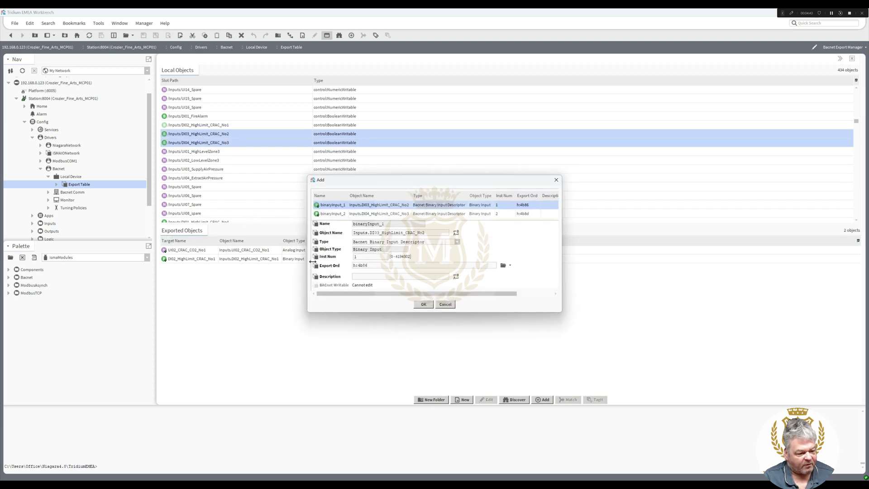
pyautogui.click(423, 304)
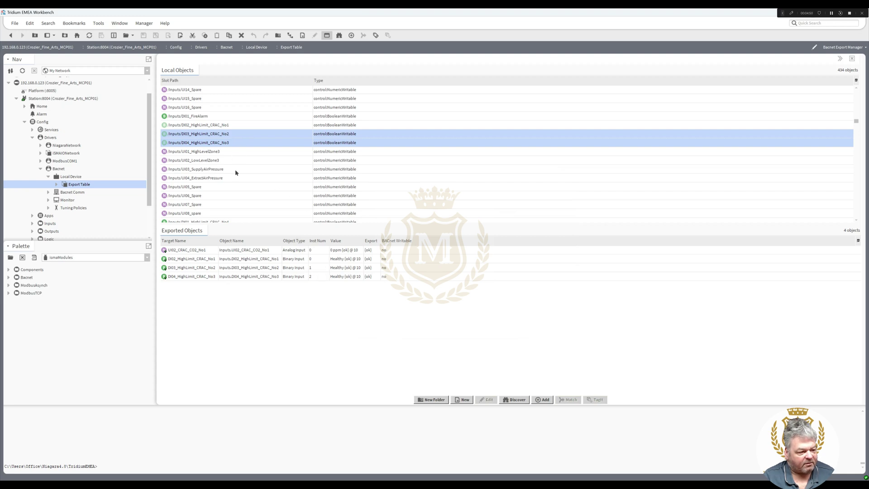
# Export UI04_ExtractAirPressure as analogInput_1, bringing the Exported Objects list to five
pyautogui.moveTo(204, 178); pyautogui.dragTo(292, 309)
pyautogui.click(422, 299)
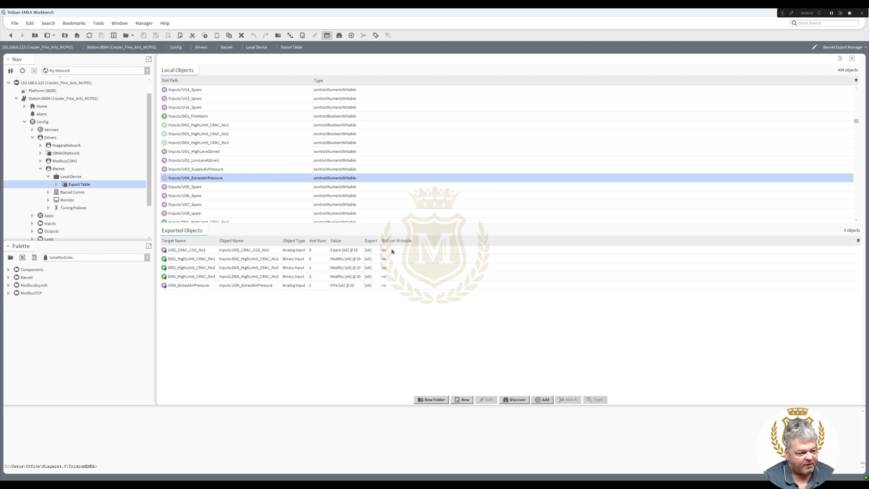
pyautogui.moveTo(856, 122); pyautogui.dragTo(857, 180)
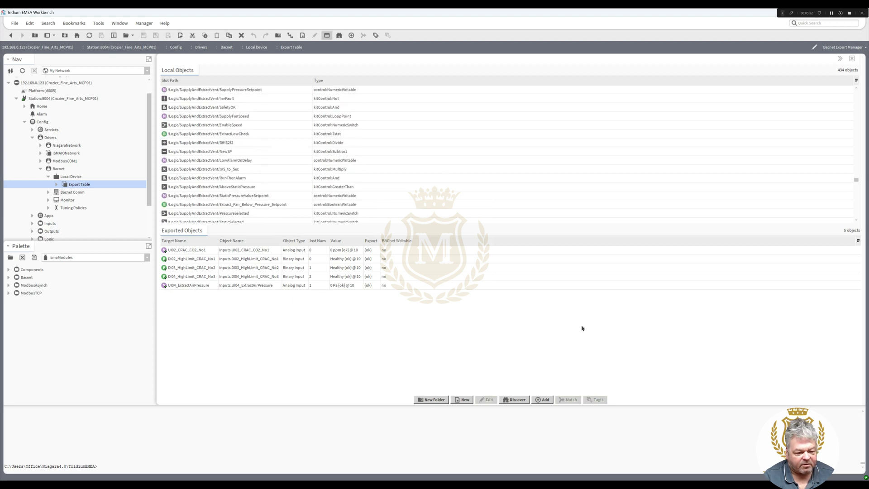
# Run a Discover query with the Bql criterion name like *SP, listing FrostProtectionSP and OAT_High_SP
pyautogui.click(518, 399)
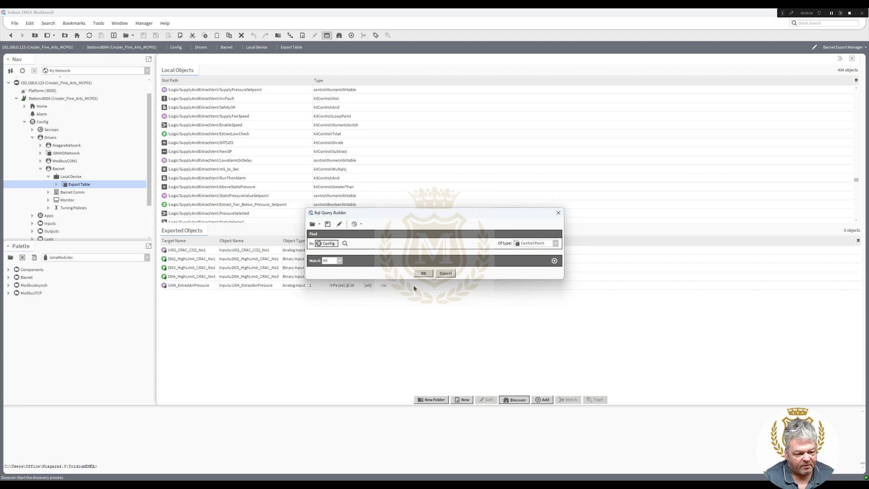
pyautogui.click(555, 260)
pyautogui.doubleClick(328, 273)
pyautogui.write('name')
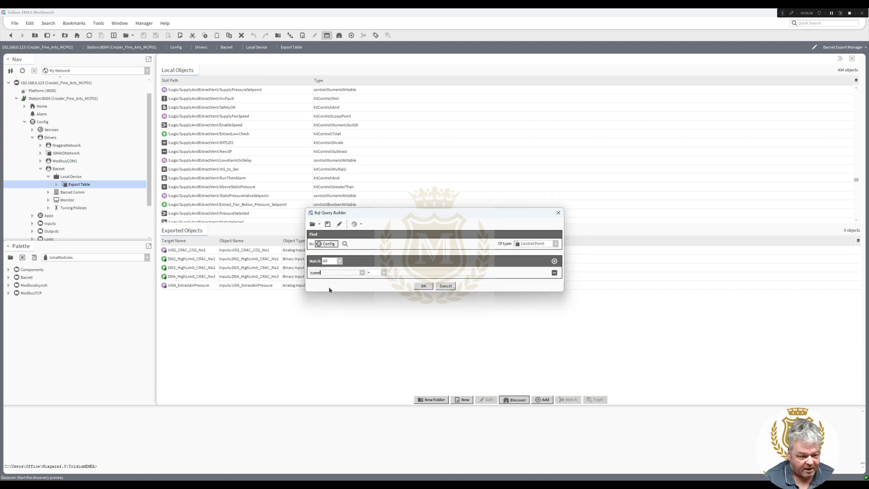
pyautogui.click(384, 272)
pyautogui.click(388, 305)
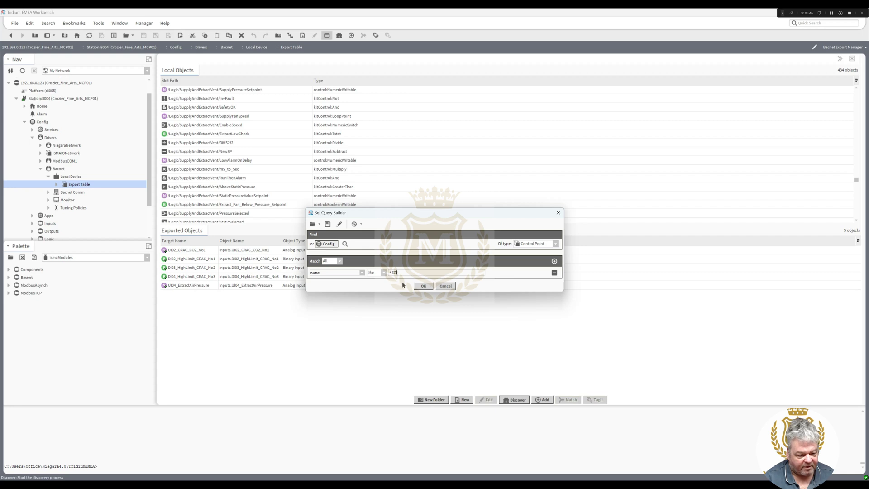
pyautogui.click(424, 287)
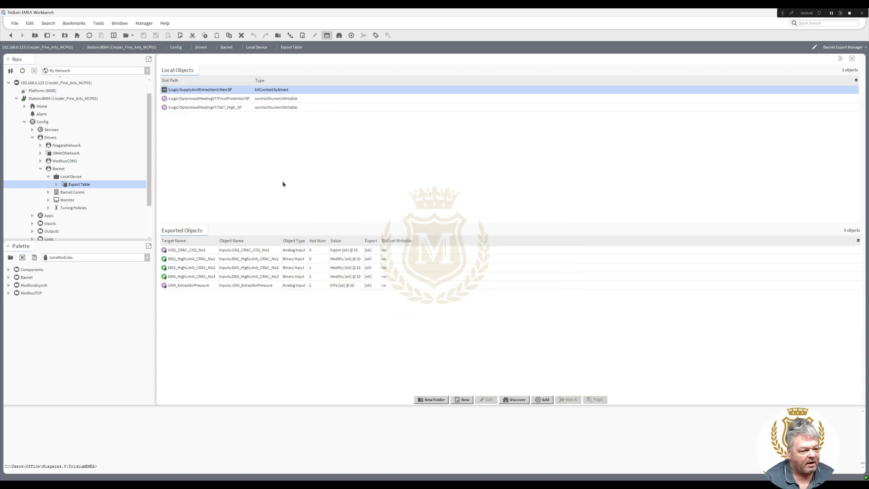
# Start exporting OAT_High_SP and list the available BACnet descriptor types
pyautogui.moveTo(211, 110); pyautogui.dragTo(252, 305)
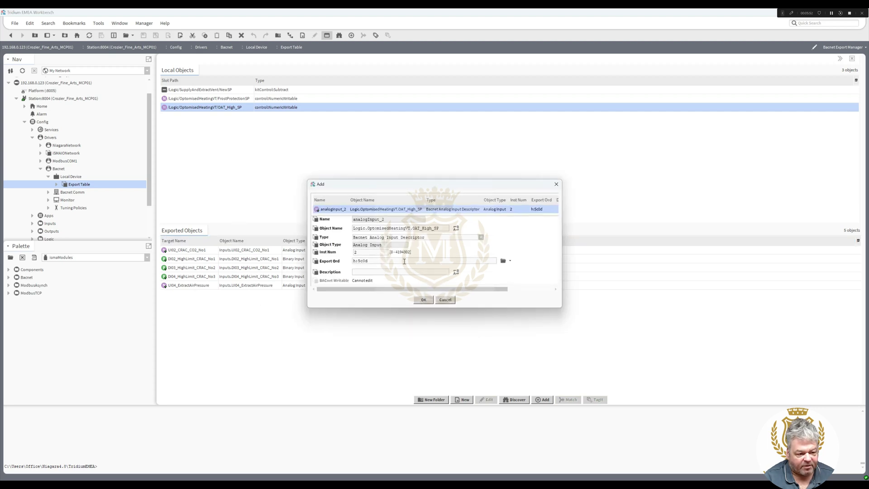
pyautogui.click(482, 239)
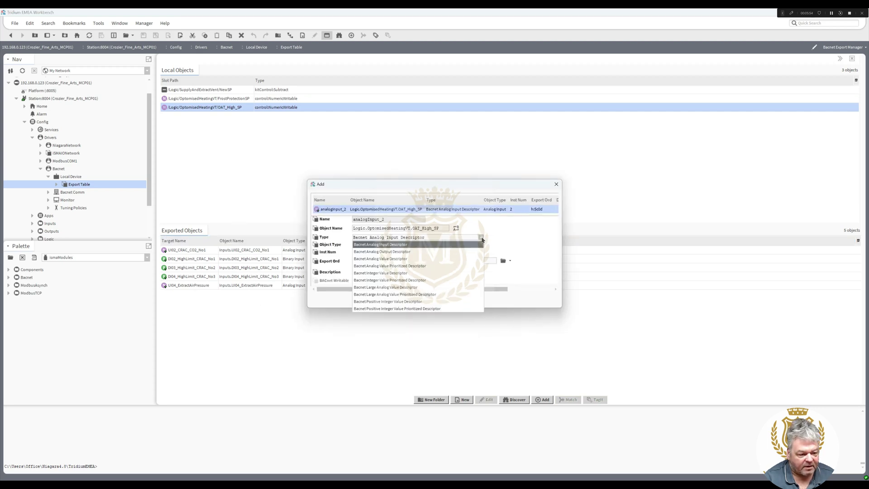